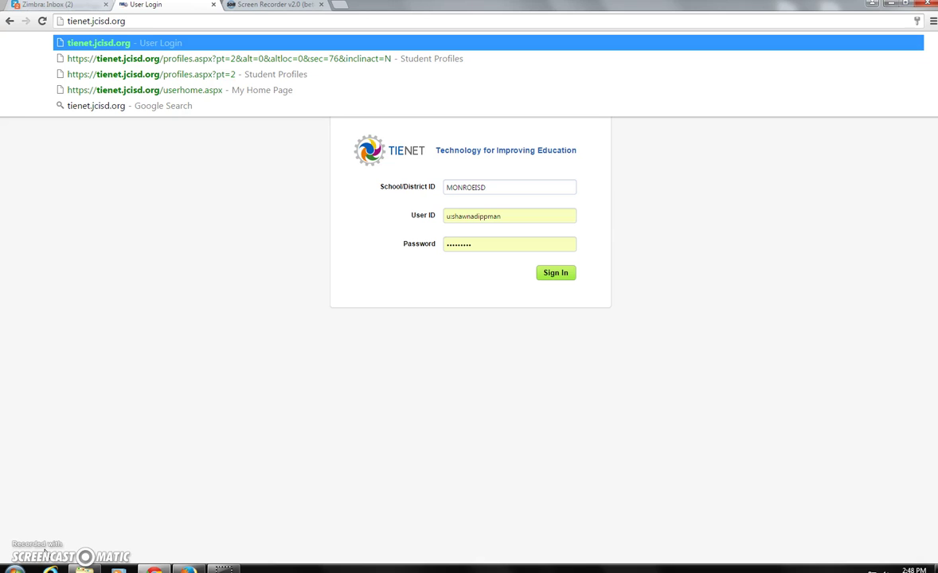
- Load the TIENET login page and sign in with the administrator user ID and password
{"action": "key", "text": "Return"}
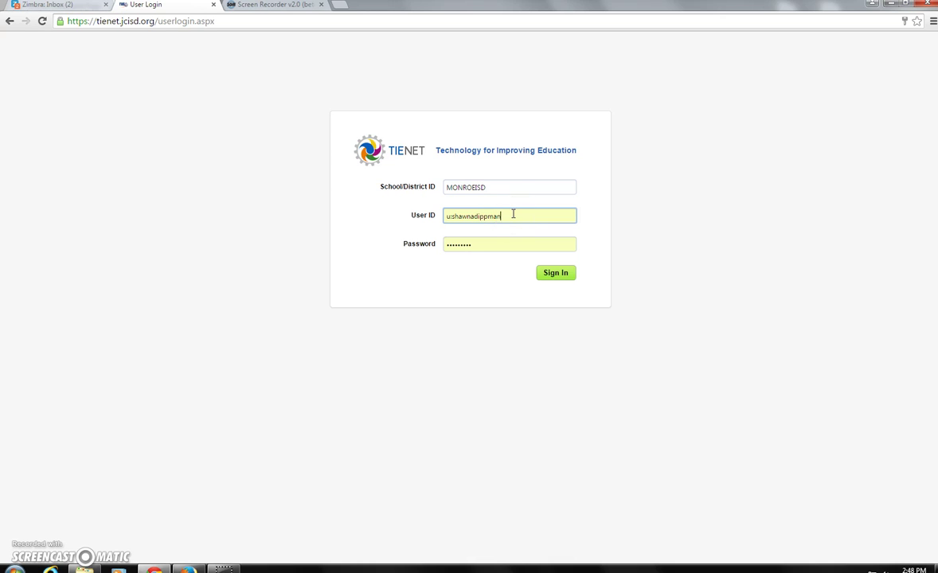
{"action": "key", "text": "BackSpace"}
{"action": "key", "text": "BackSpace"}
{"action": "key", "text": "BackSpace"}
{"action": "key", "text": "BackSpace"}
{"action": "key", "text": "BackSpace"}
{"action": "key", "text": "BackSpace"}
{"action": "key", "text": "BackSpace"}
{"action": "key", "text": "BackSpace"}
{"action": "key", "text": "BackSpace"}
{"action": "key", "text": "BackSpace"}
{"action": "key", "text": "BackSpace"}
{"action": "key", "text": "BackSpace"}
{"action": "type", "text": "mcisdadmin"}
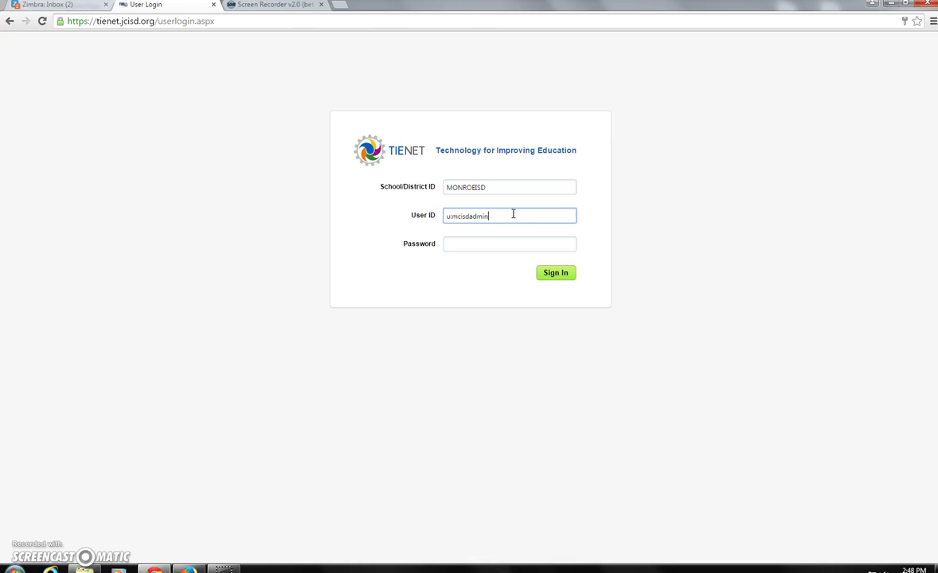
{"action": "key", "text": "Tab"}
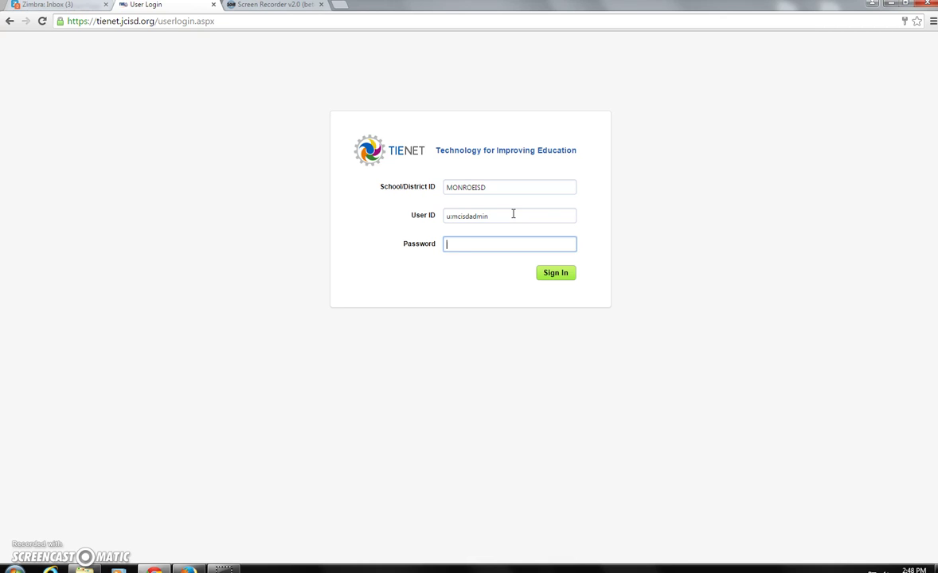
{"action": "type", "text": "•••••••••"}
{"action": "key", "text": "Return"}
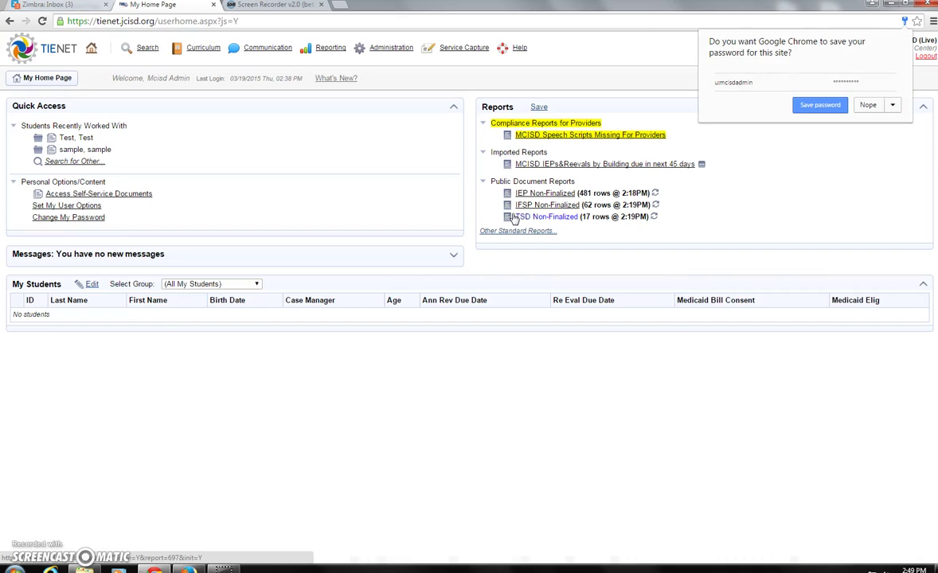
- Decline Chrome's password save, browse the Search and Reporting menus, then open Search > Students
{"action": "left_click", "coordinate": [867, 104]}
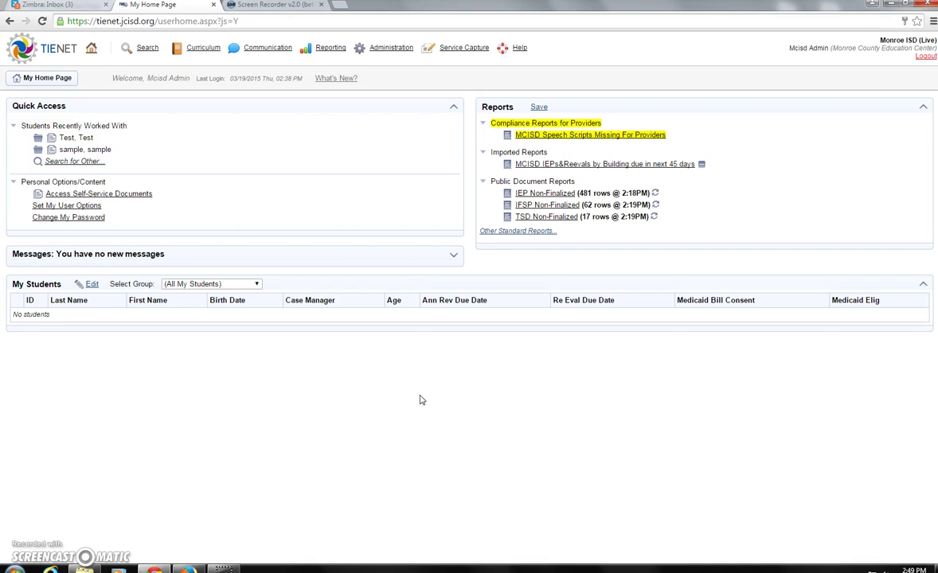
{"action": "left_click", "coordinate": [143, 48]}
{"action": "left_click", "coordinate": [335, 48]}
{"action": "left_click", "coordinate": [161, 350]}
{"action": "left_click", "coordinate": [148, 48]}
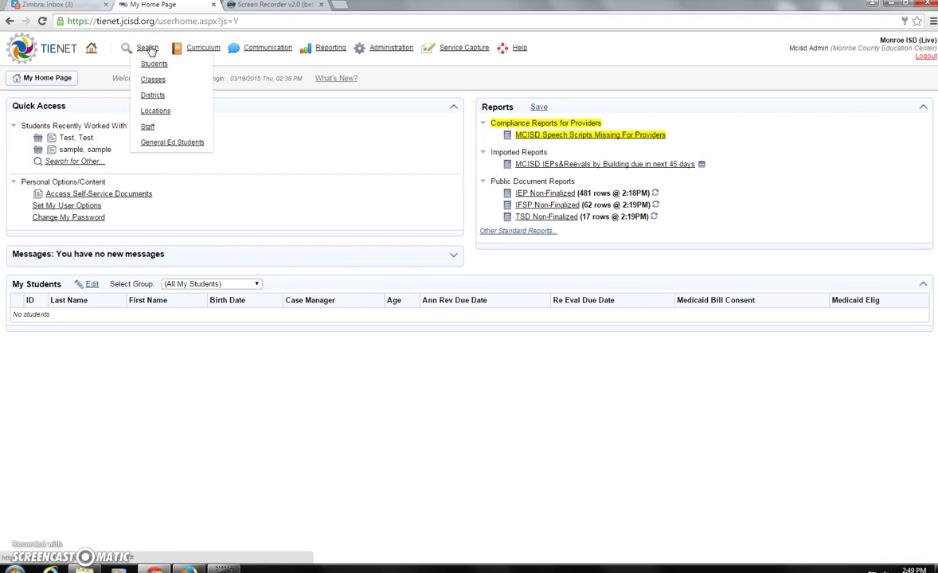
{"action": "left_click", "coordinate": [154, 66]}
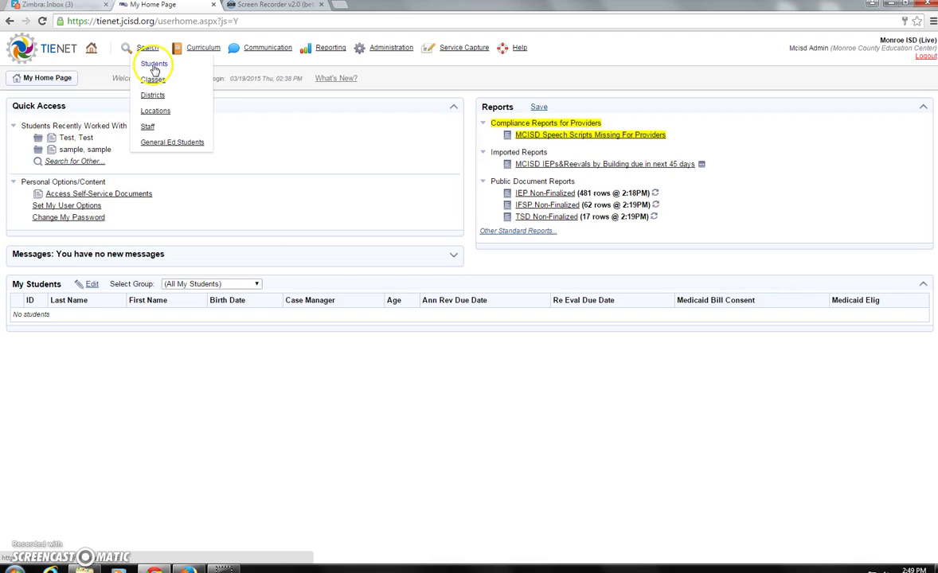
- Search for students with last and first name 'test'
{"action": "left_click", "coordinate": [168, 200]}
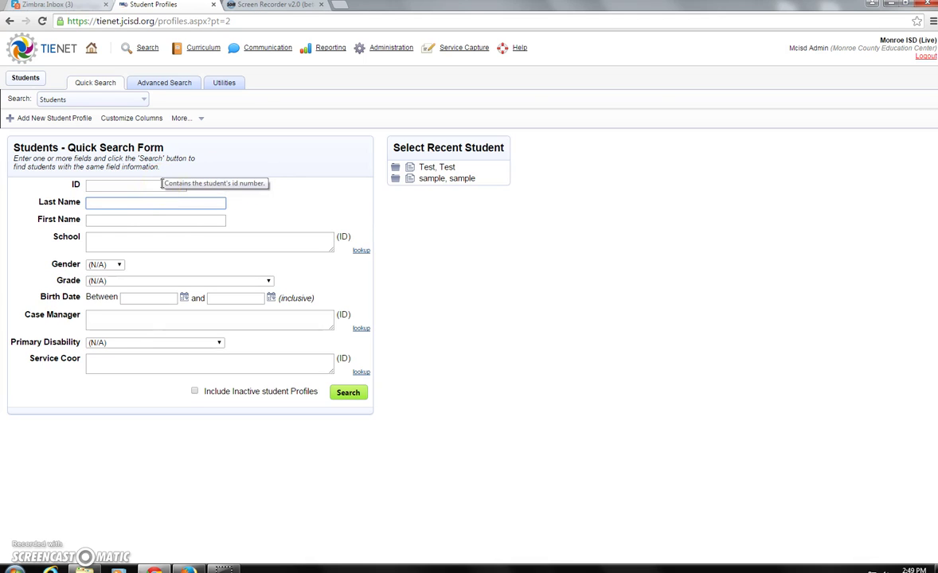
{"action": "left_click", "coordinate": [139, 205]}
{"action": "left_click", "coordinate": [118, 221]}
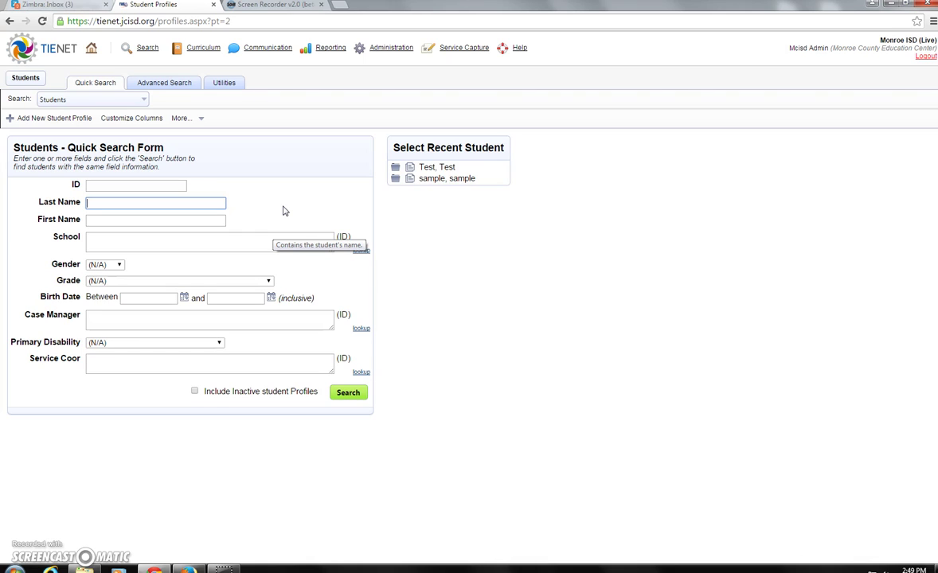
{"action": "type", "text": "test"}
{"action": "left_click", "coordinate": [210, 218]}
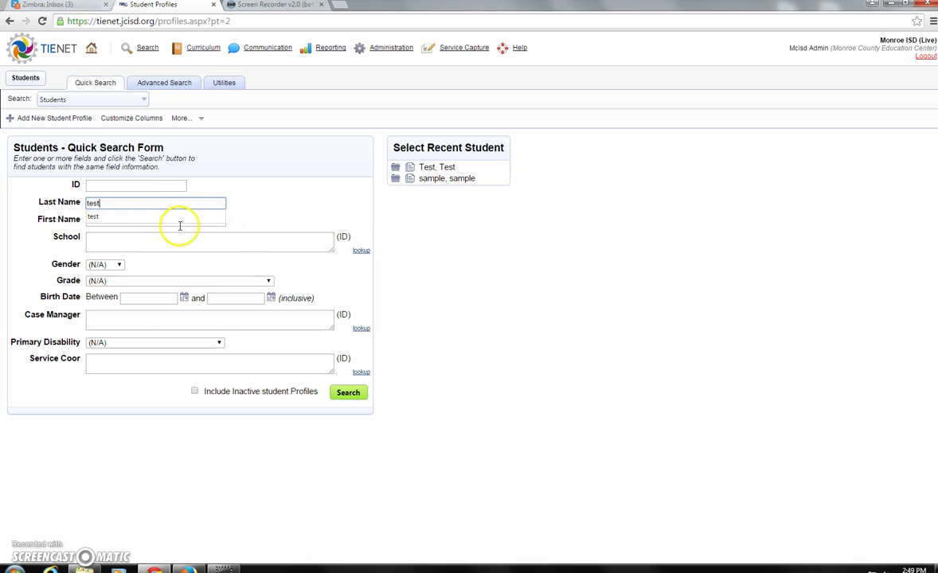
{"action": "type", "text": "test"}
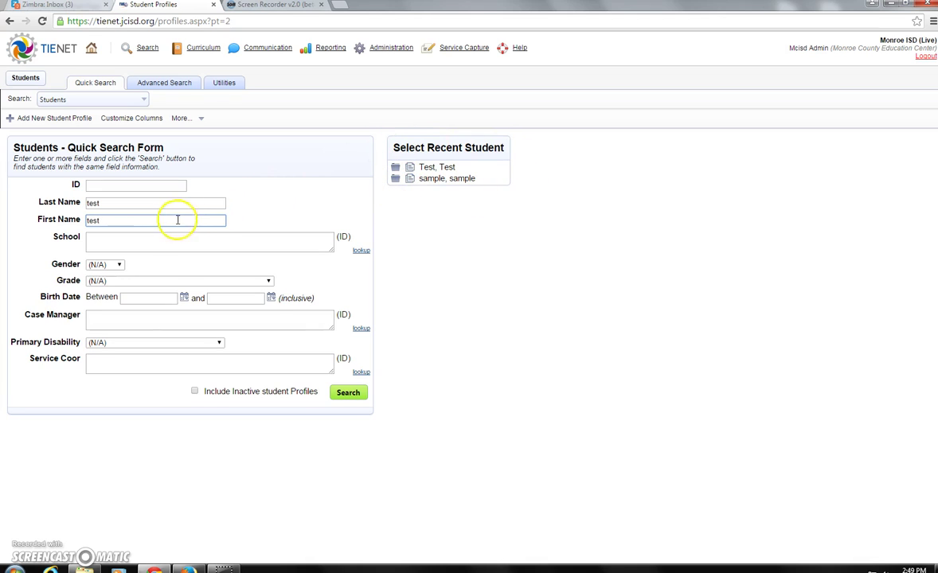
{"action": "left_click", "coordinate": [347, 394]}
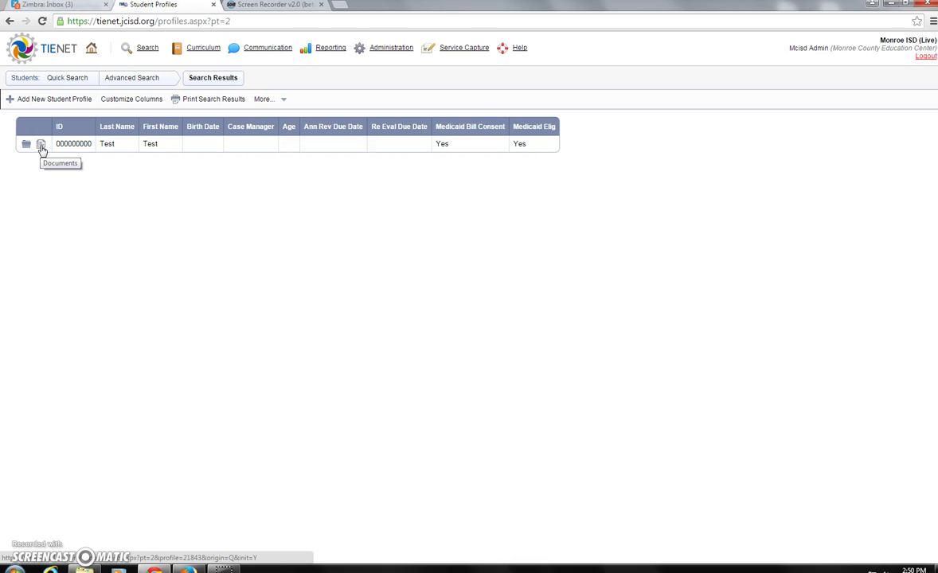
- Open the test student's documents and their draft Individualized Education Program
{"action": "left_click", "coordinate": [41, 145]}
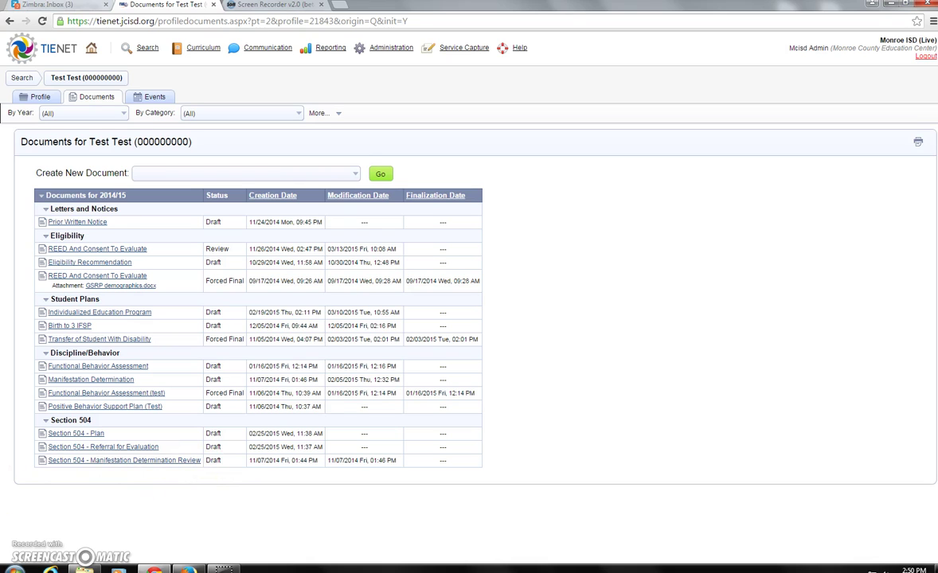
{"action": "left_click", "coordinate": [86, 312]}
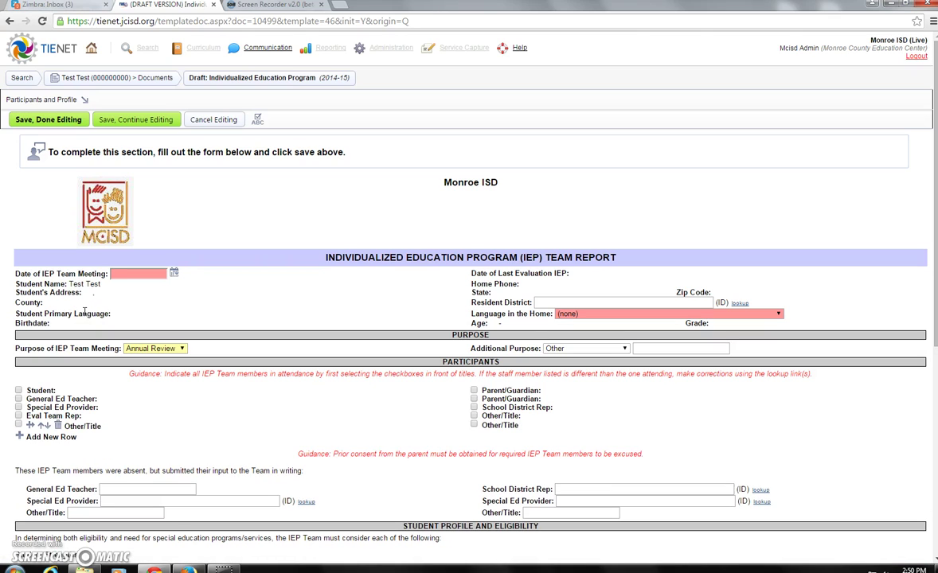
- Browse the IEP's Accommodations and Alternate Assessments and Programs and Services sections
{"action": "left_click", "coordinate": [10, 101]}
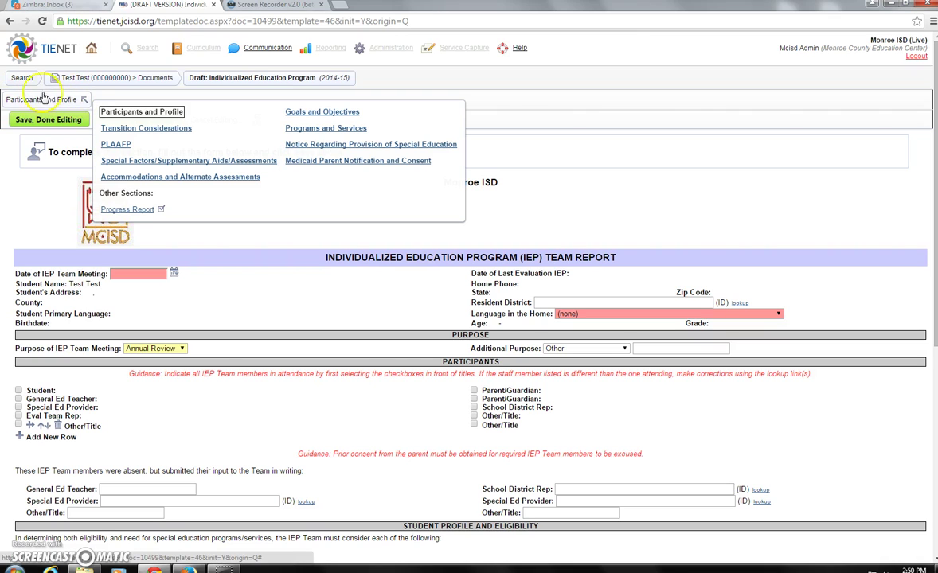
{"action": "left_click", "coordinate": [30, 235]}
{"action": "left_click", "coordinate": [17, 100]}
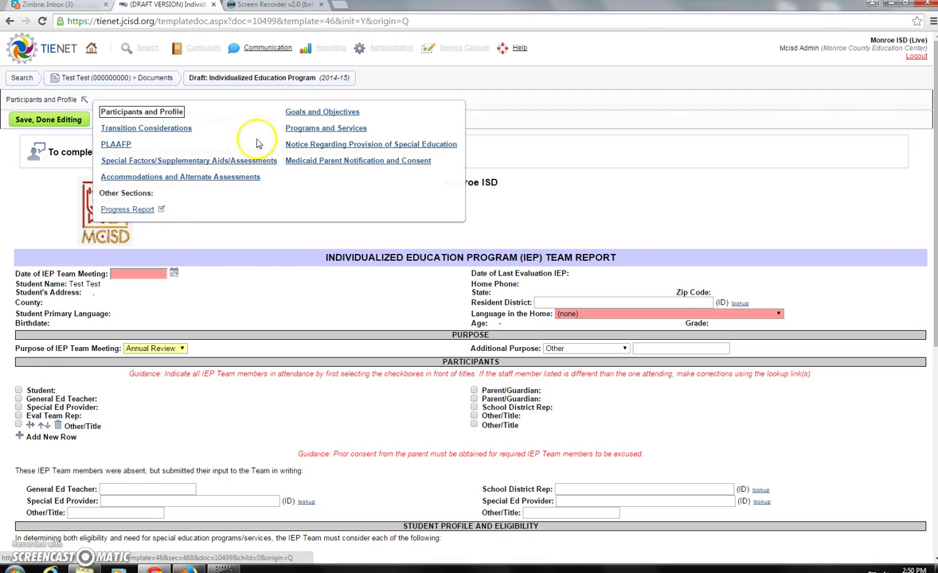
{"action": "left_click", "coordinate": [200, 179]}
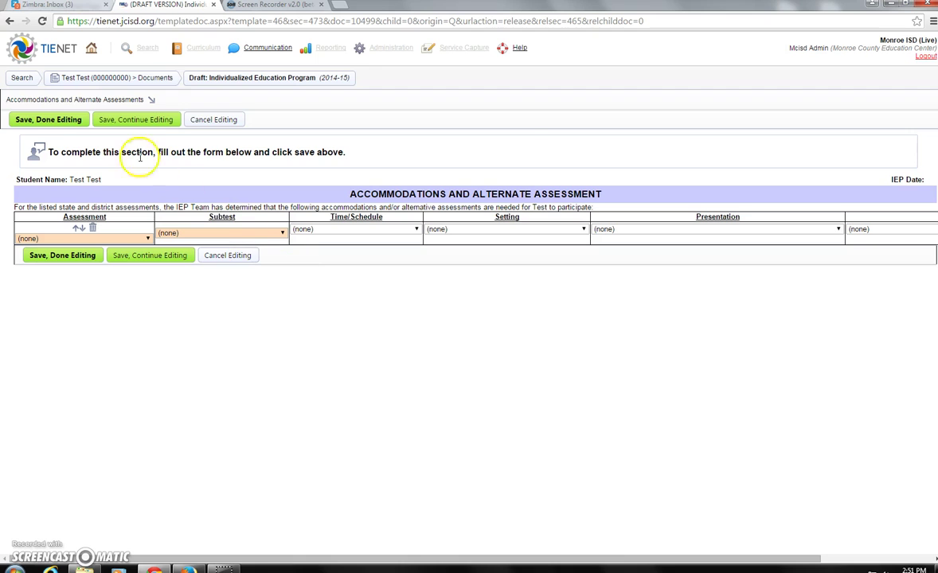
{"action": "left_click", "coordinate": [102, 100]}
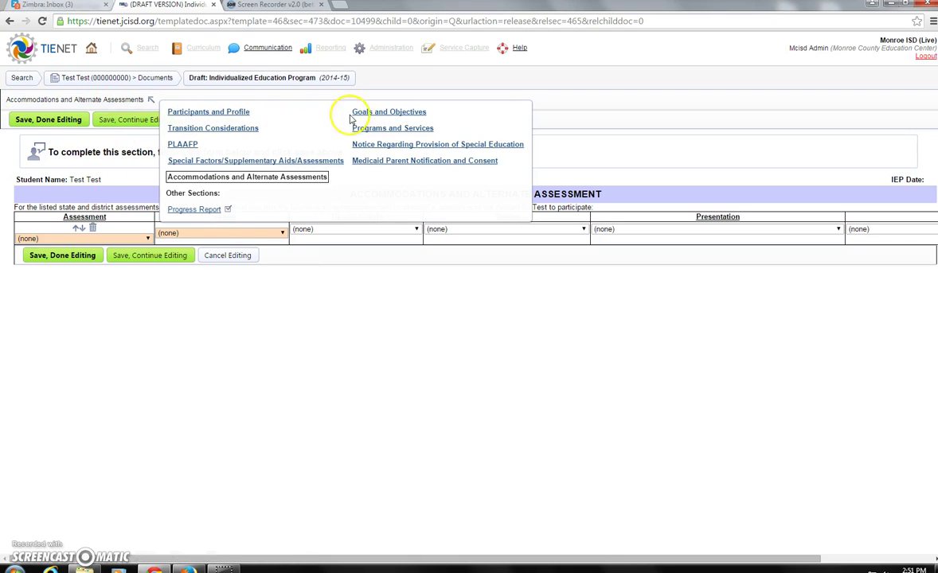
{"action": "left_click", "coordinate": [401, 129]}
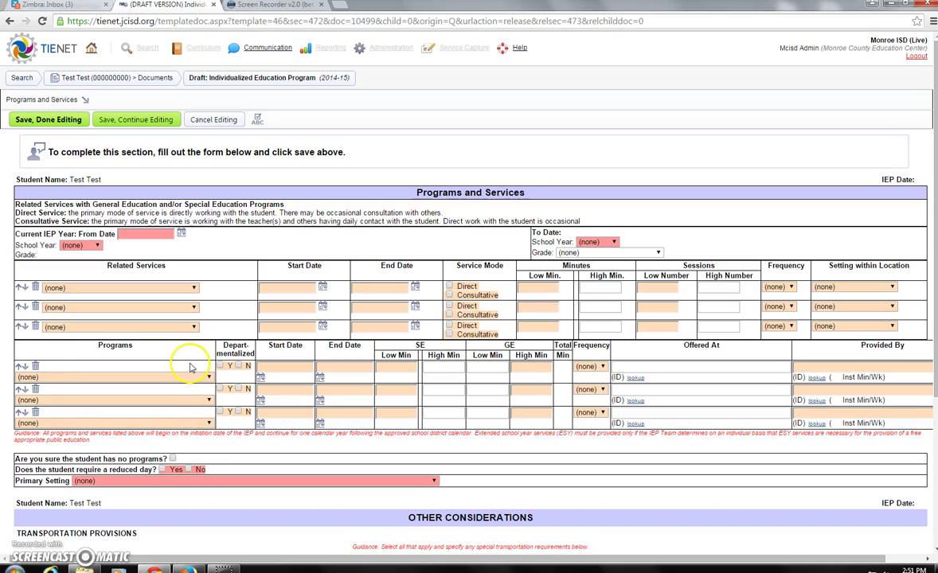
- Return to Participants and Profile and cancel editing of the IEP draft
{"action": "left_click", "coordinate": [84, 99]}
{"action": "left_click", "coordinate": [118, 113]}
{"action": "scroll", "coordinate": [286, 367], "scroll_direction": "down", "scroll_amount": 5}
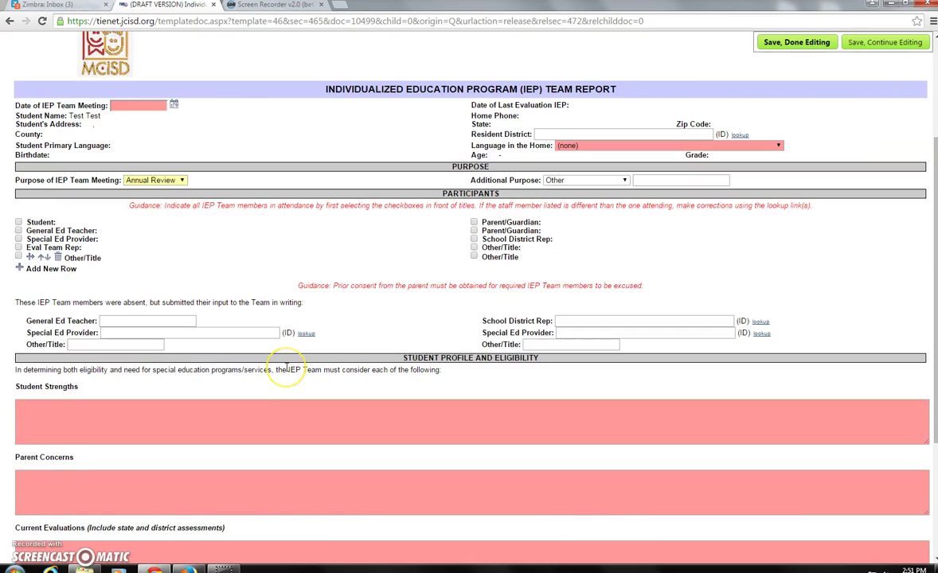
{"action": "scroll", "coordinate": [287, 367], "scroll_direction": "up", "scroll_amount": 5}
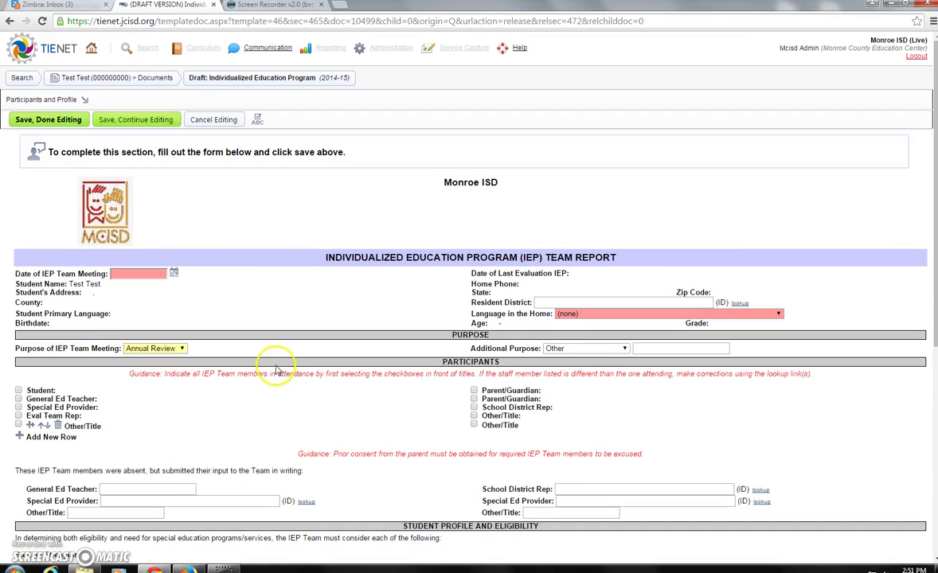
{"action": "left_click", "coordinate": [216, 124]}
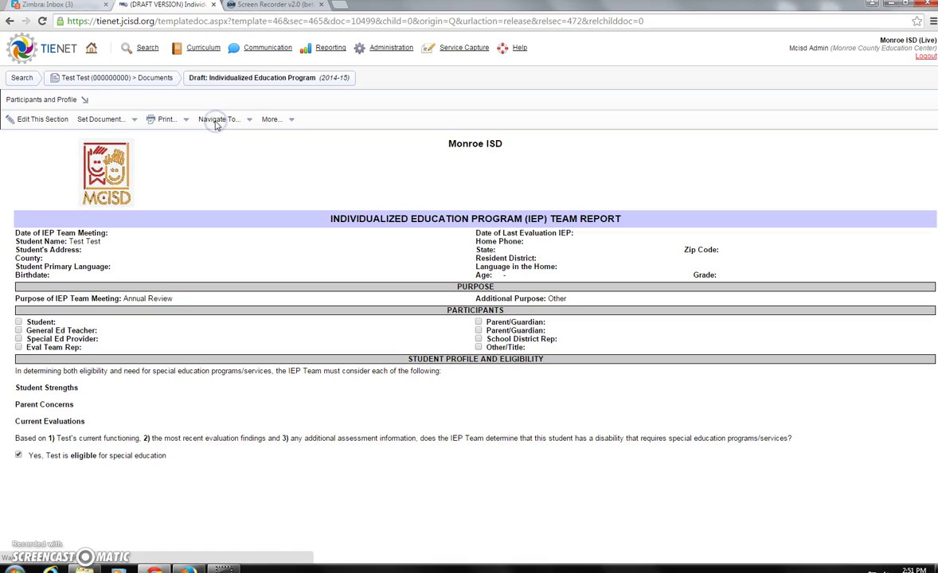
- Go back to the test student's record and open its Programs and Services profile section
{"action": "left_click", "coordinate": [221, 188]}
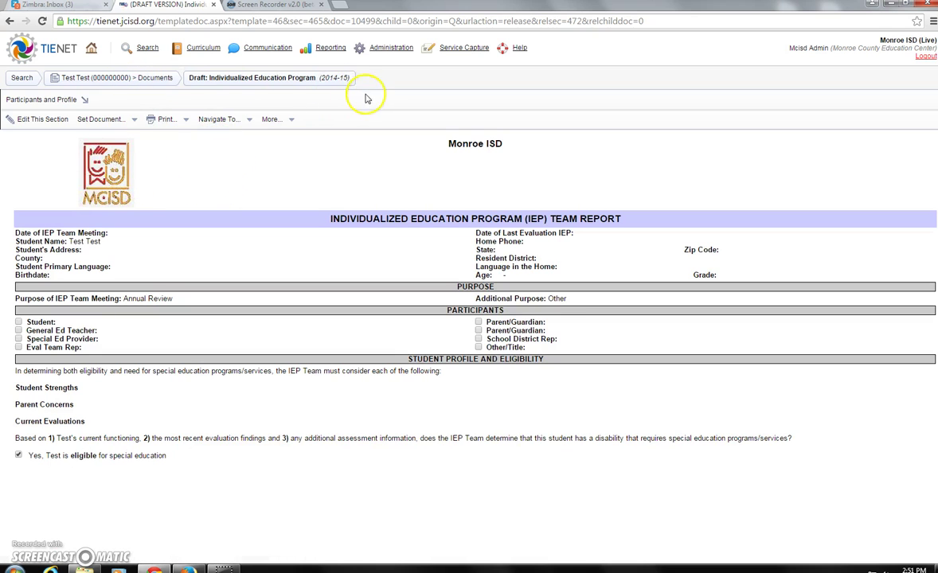
{"action": "left_click", "coordinate": [110, 78]}
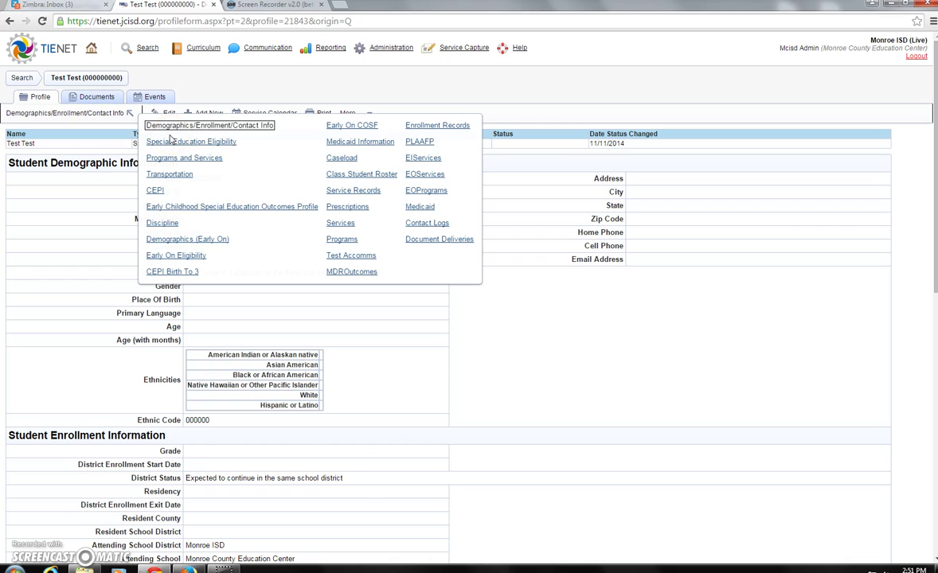
{"action": "left_click", "coordinate": [187, 160]}
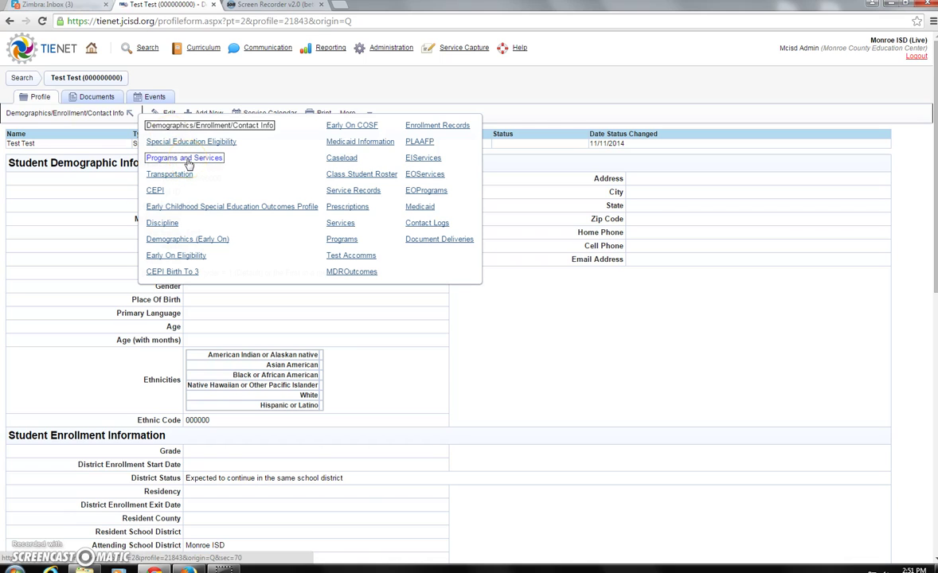
{"action": "left_click", "coordinate": [199, 161]}
{"action": "left_click", "coordinate": [199, 151]}
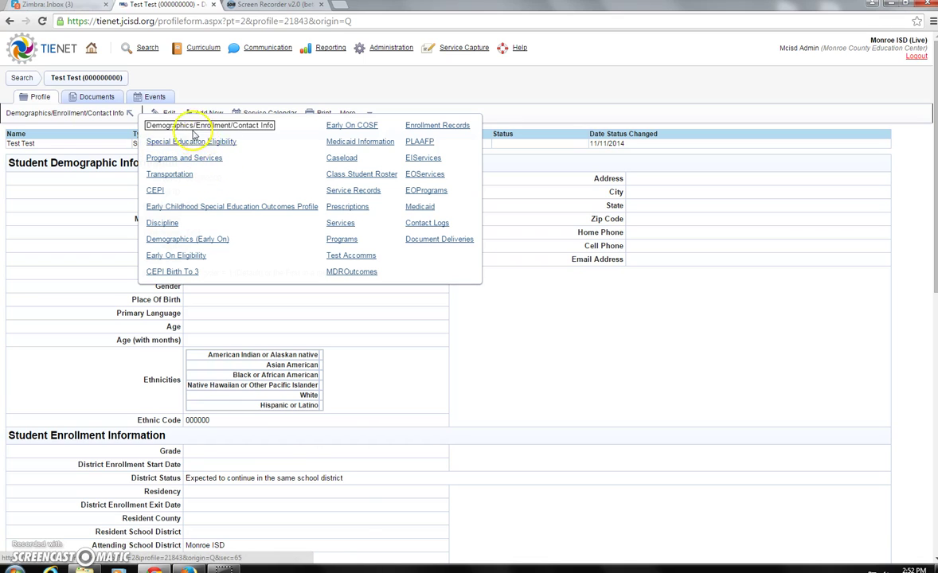
{"action": "left_click", "coordinate": [192, 159]}
{"action": "left_click", "coordinate": [188, 157]}
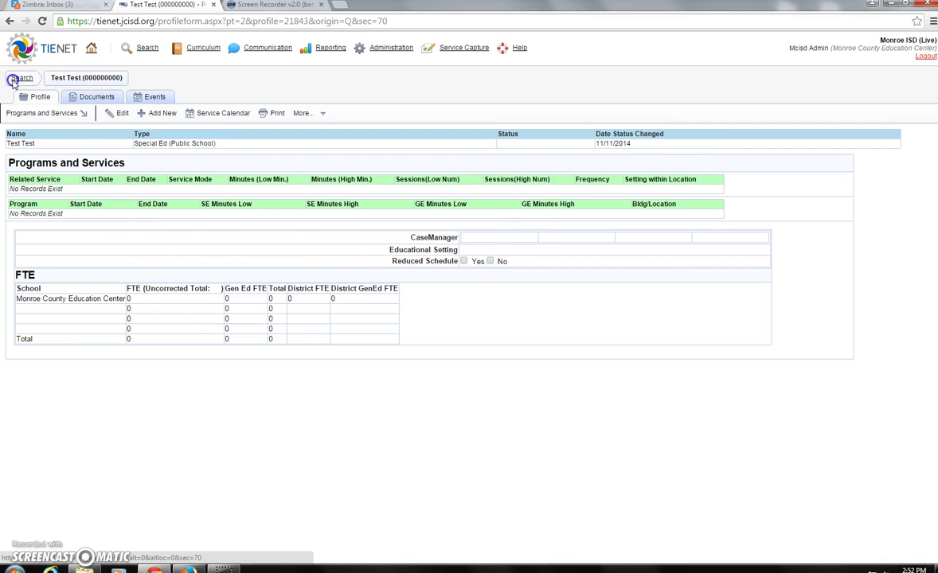
- Visit the Home page, then open the Staff Quick Search Form via Search > Staff
{"action": "left_click", "coordinate": [18, 78]}
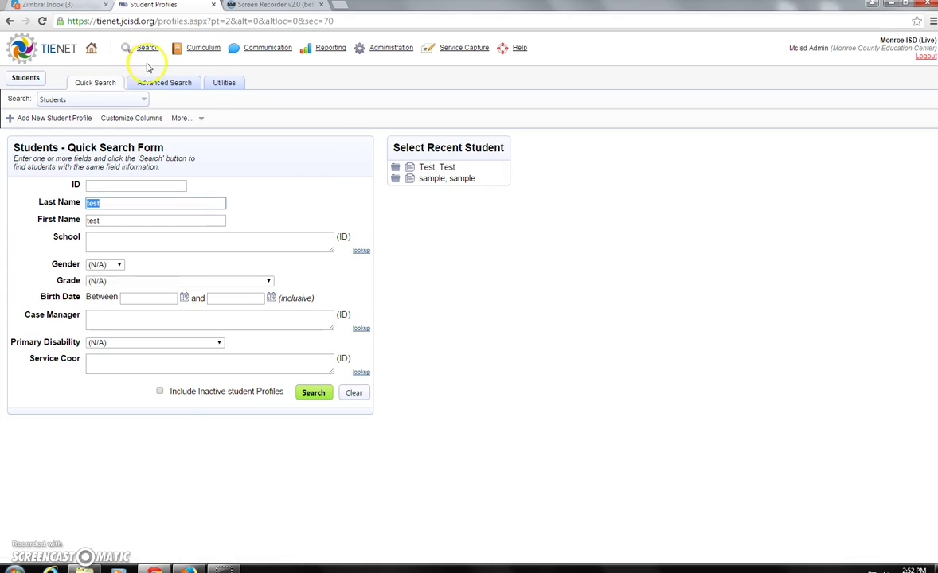
{"action": "left_click", "coordinate": [148, 48]}
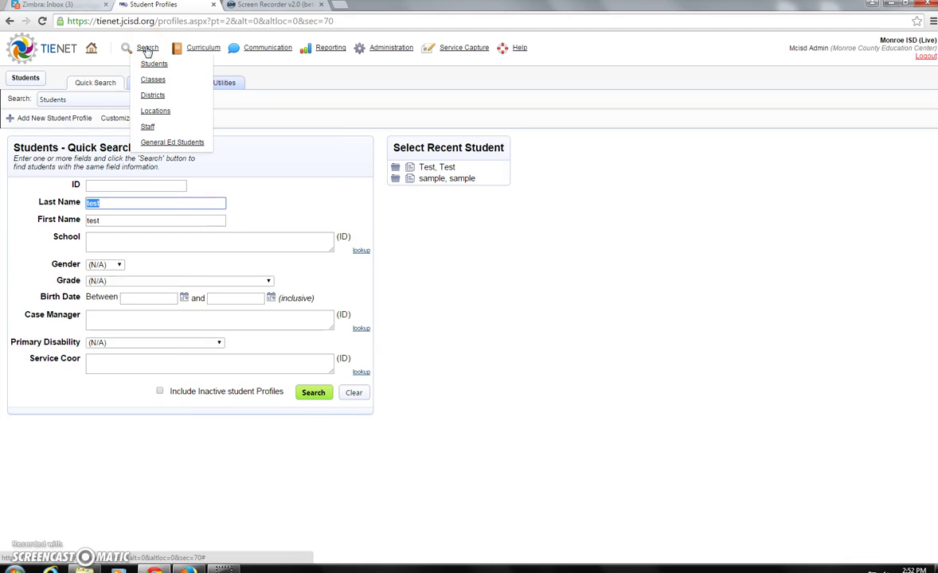
{"action": "left_click", "coordinate": [90, 50]}
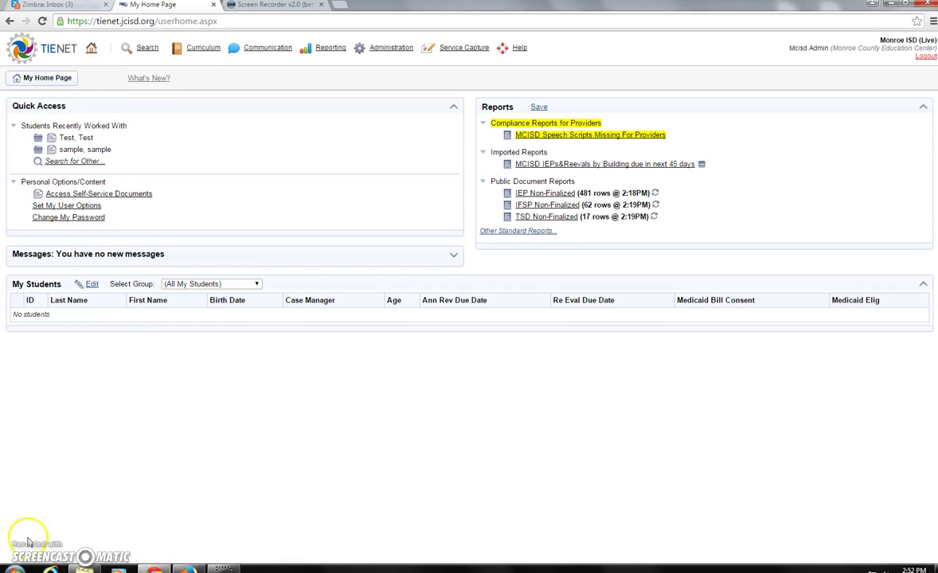
{"action": "left_click", "coordinate": [144, 50]}
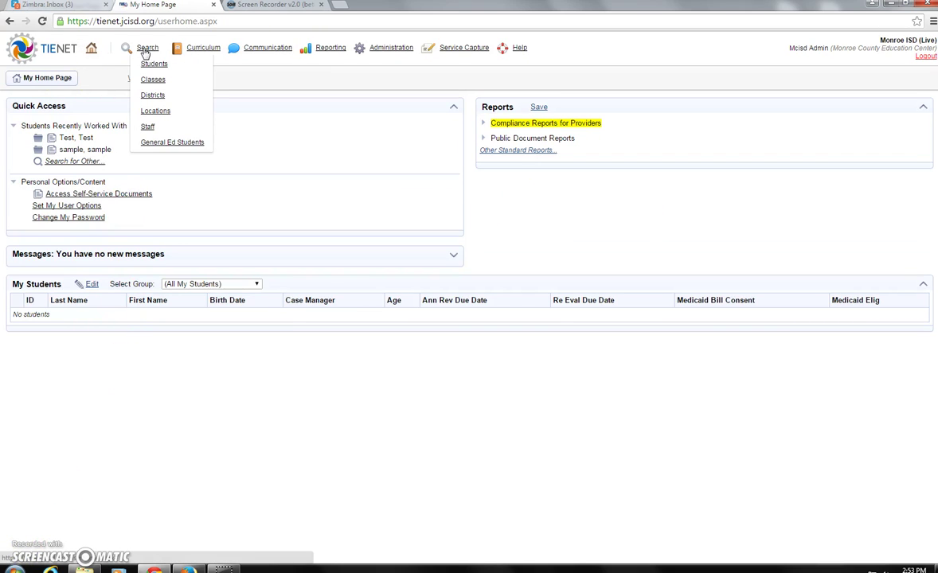
{"action": "left_click", "coordinate": [147, 125]}
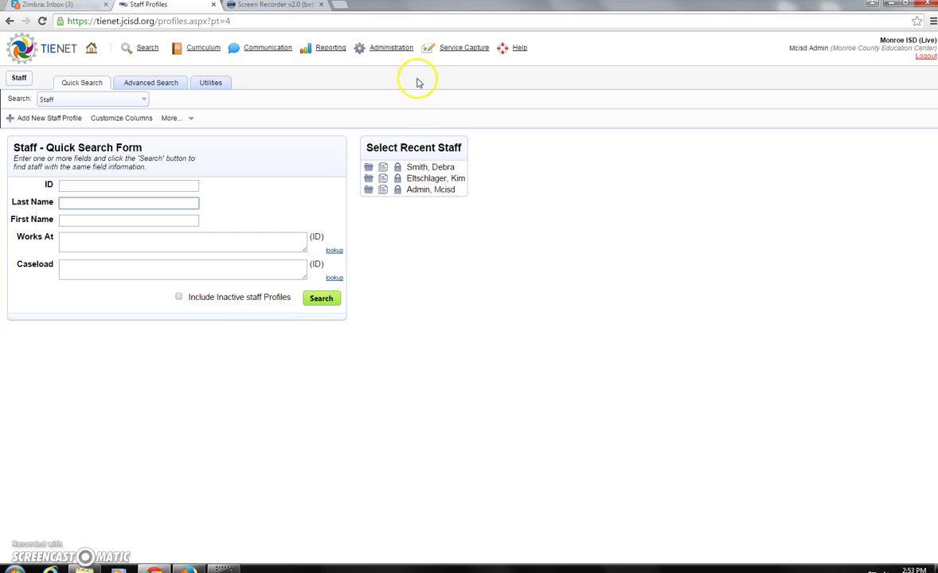
{"action": "mouse_move", "coordinate": [329, 49]}
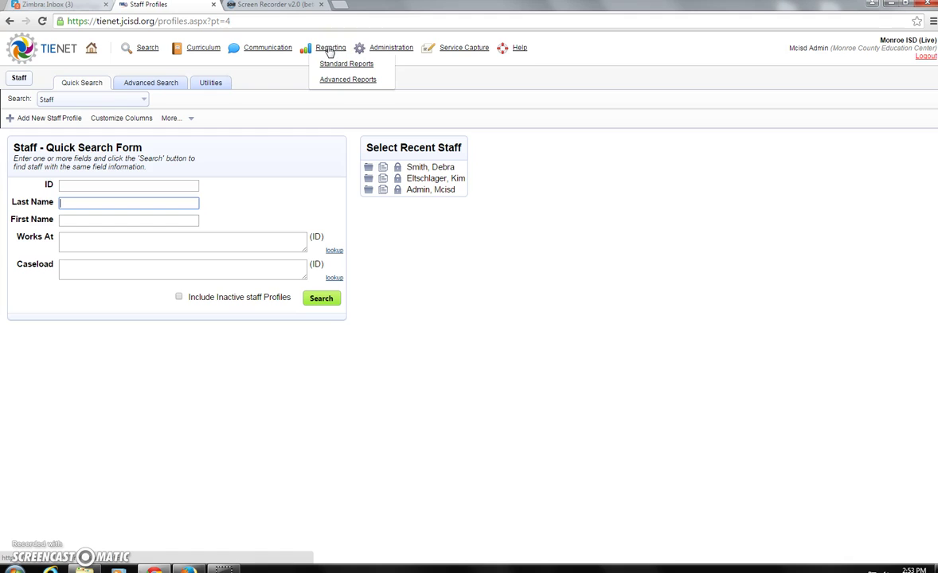
- Open the imported Standard Report 'MCISD IEPs&Reevals by Building due in next 45 days'
{"action": "left_click", "coordinate": [332, 64]}
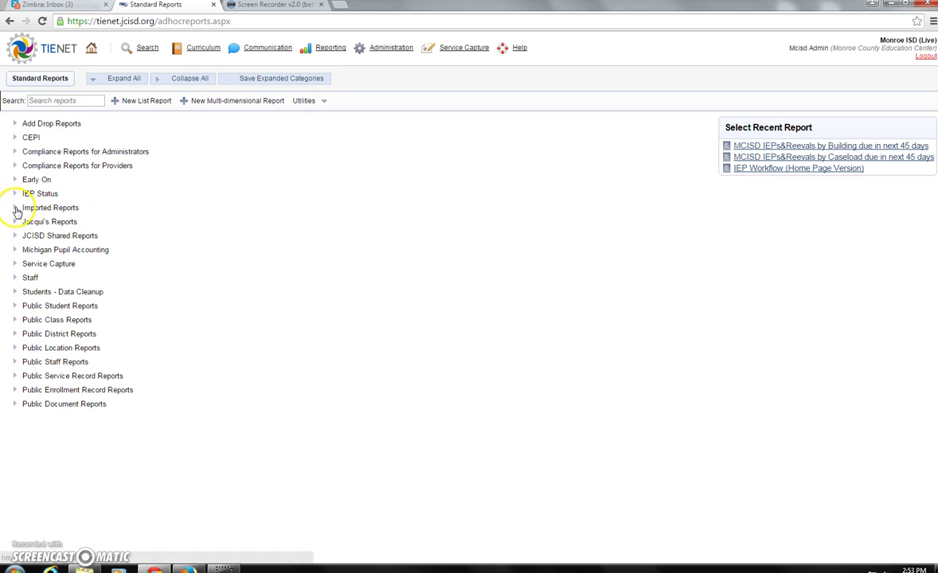
{"action": "left_click", "coordinate": [15, 208]}
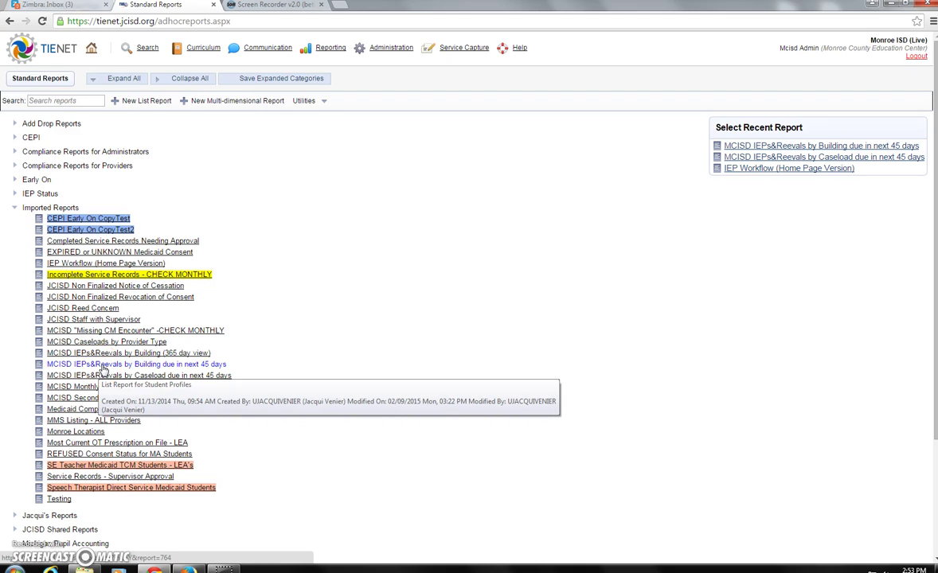
{"action": "left_click", "coordinate": [103, 367]}
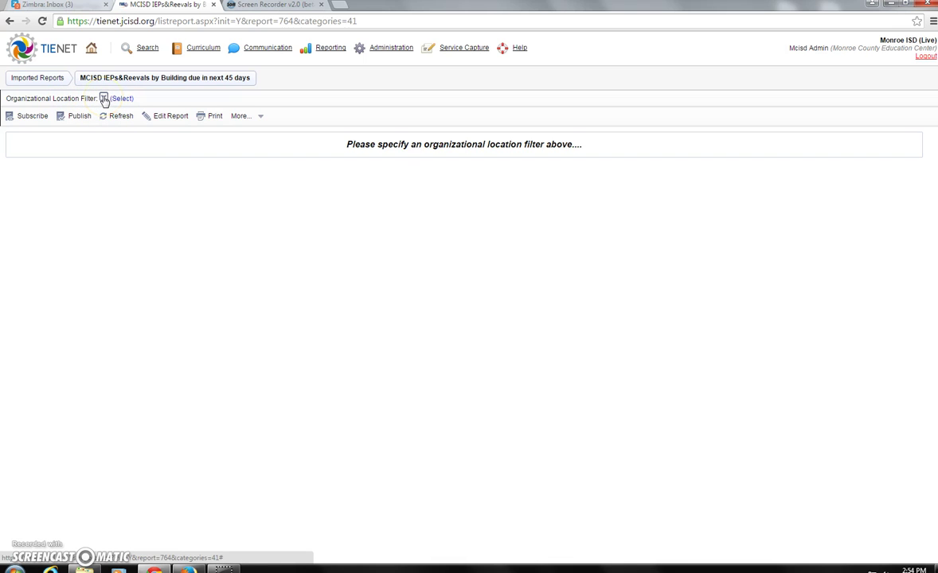
- Subscribe to the report with Yes and Show Link To Report On Home Page kept on
{"action": "left_click", "coordinate": [104, 100]}
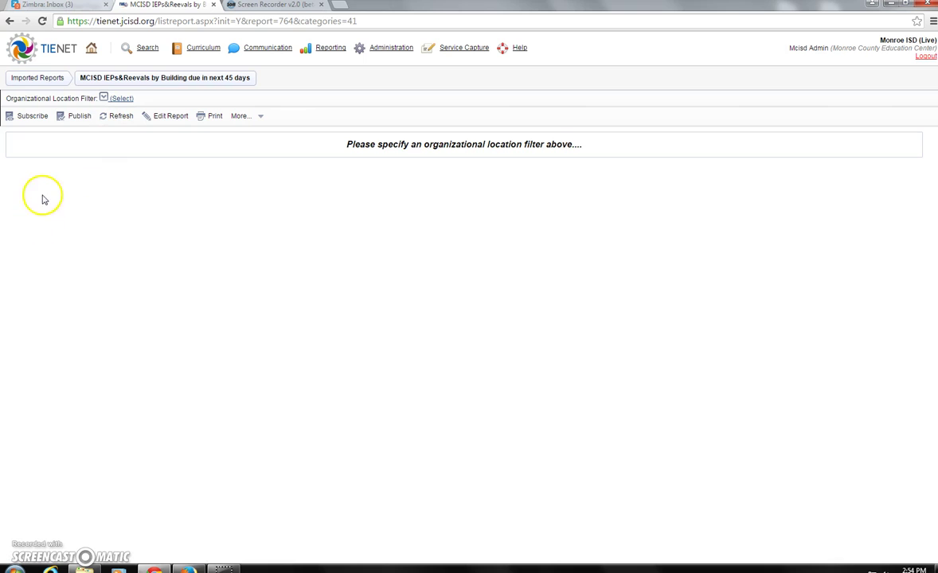
{"action": "left_click", "coordinate": [32, 118]}
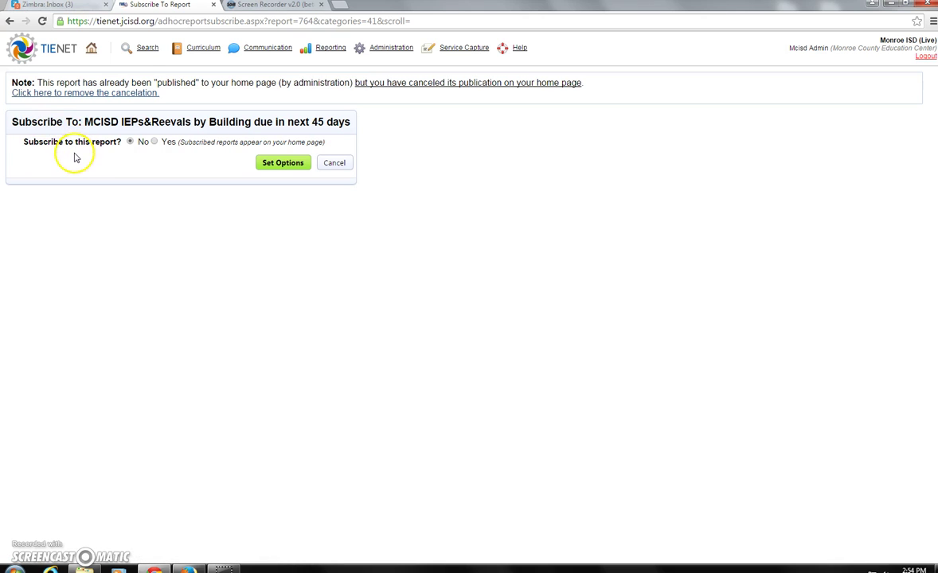
{"action": "left_click", "coordinate": [155, 141]}
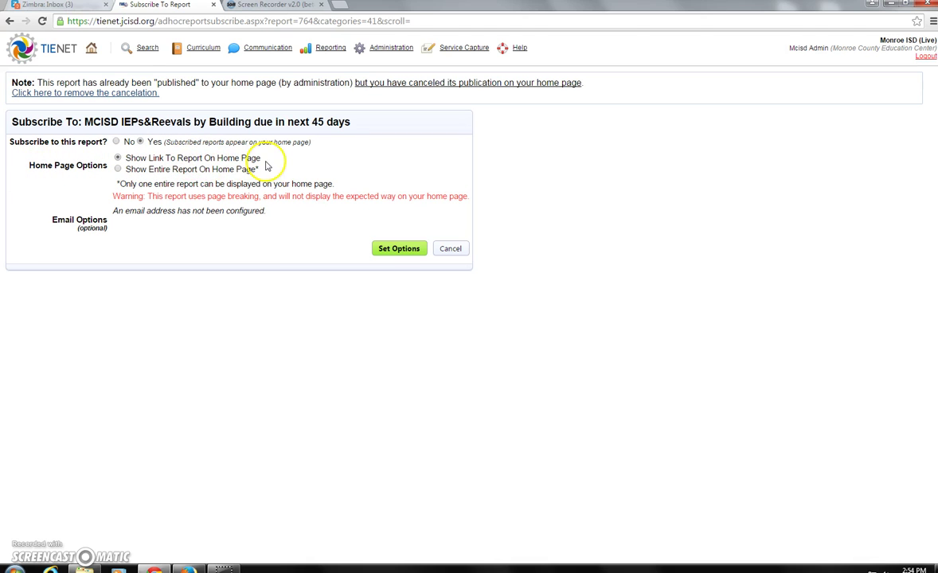
{"action": "left_click", "coordinate": [399, 249]}
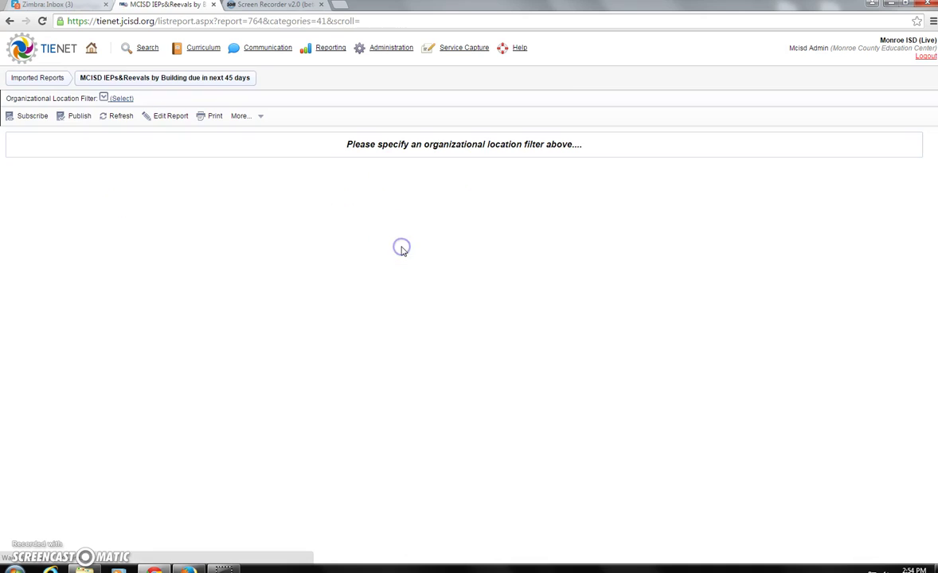
- Go to My Home Page to see the 45-day report link under Imported Reports
{"action": "left_click", "coordinate": [91, 49]}
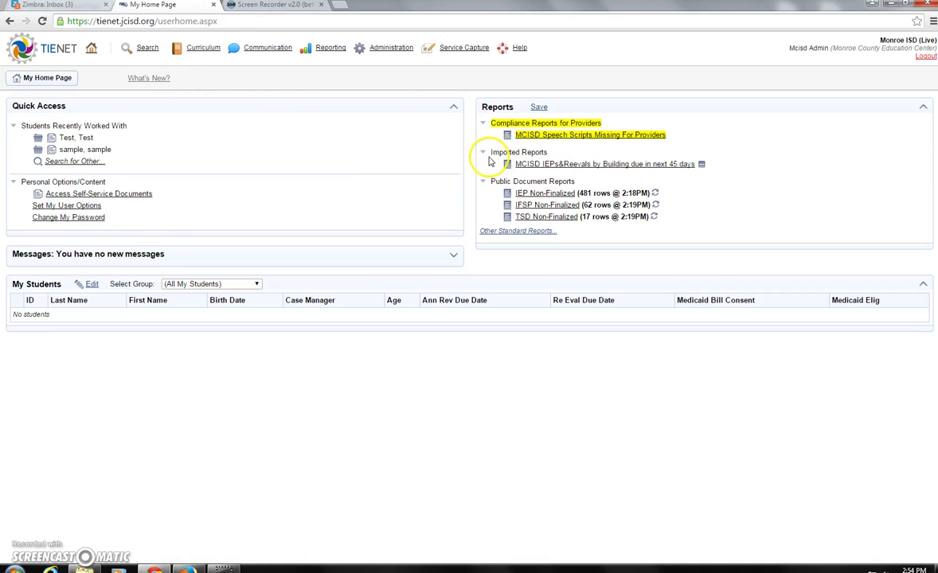